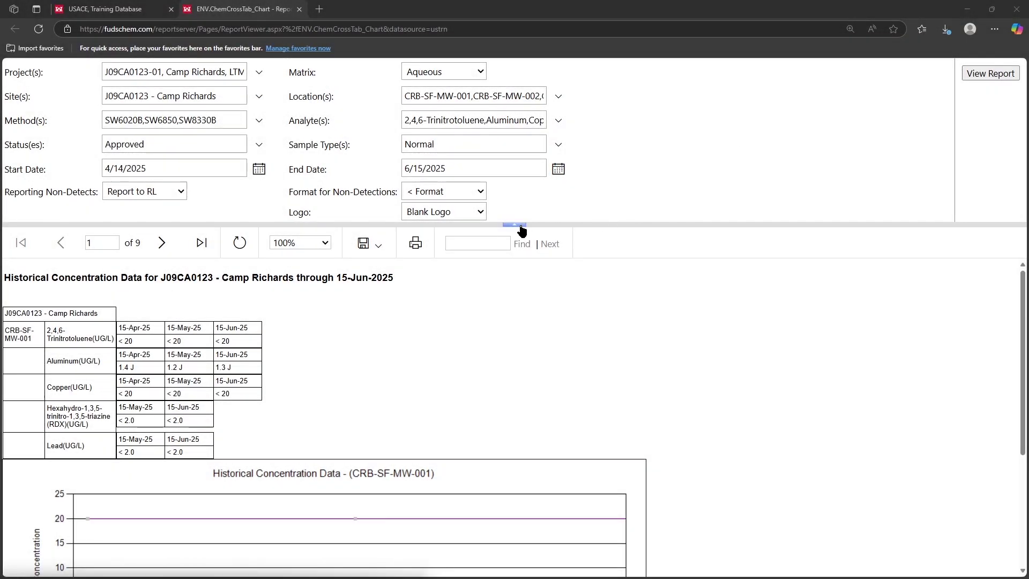
Step: Page through the historical concentration report to location CRB-SF-MW-003, look over the available export formats, and close the report
{"action": "left_click", "coordinate": [516, 226]}
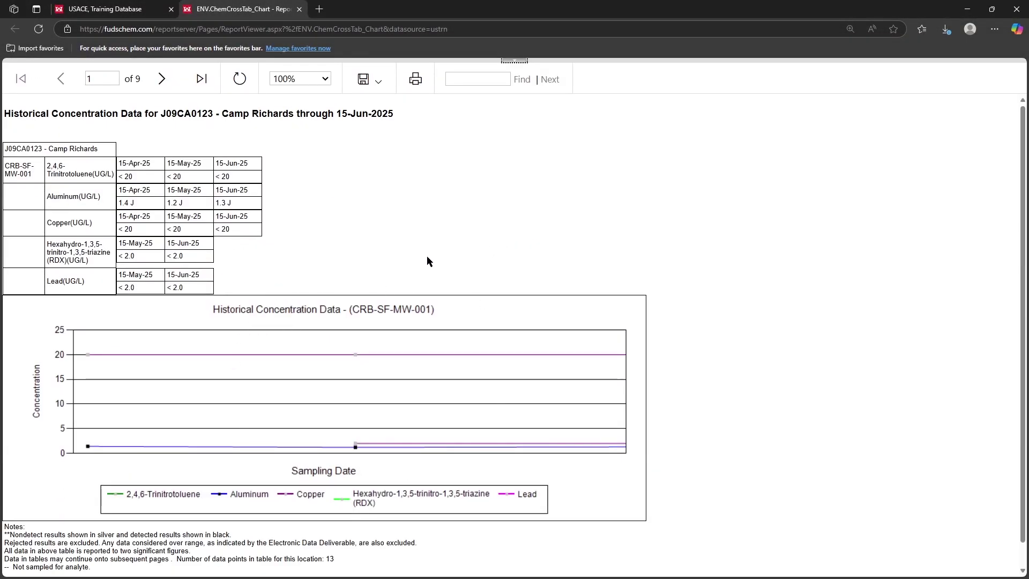
{"action": "left_click", "coordinate": [162, 78]}
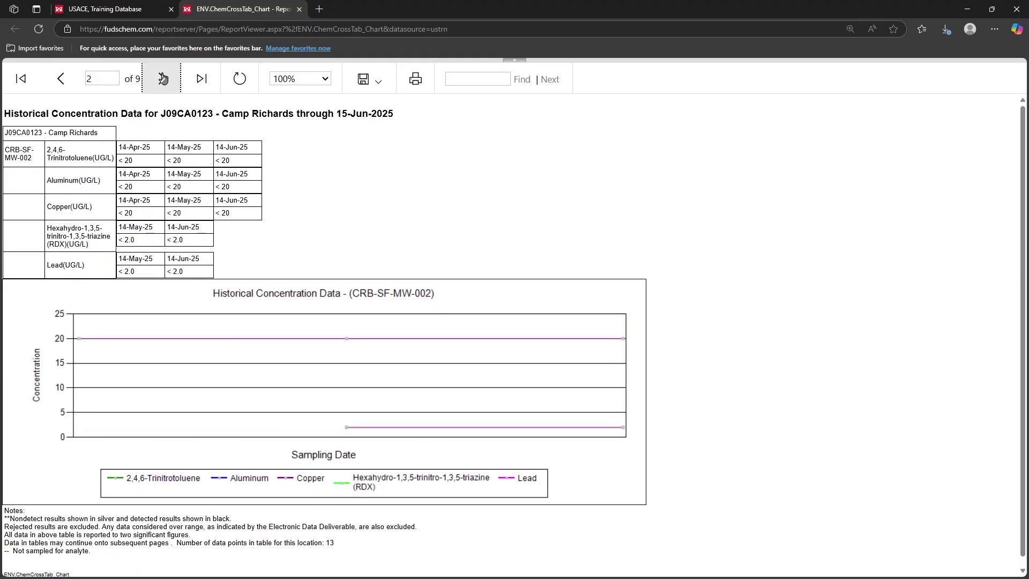
{"action": "left_click", "coordinate": [163, 79]}
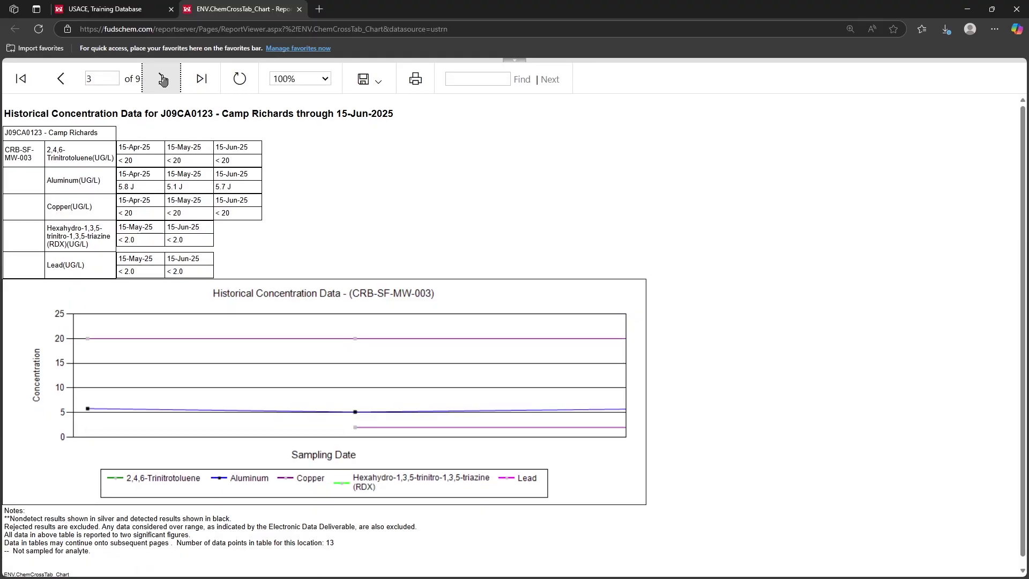
{"action": "left_click", "coordinate": [379, 85]}
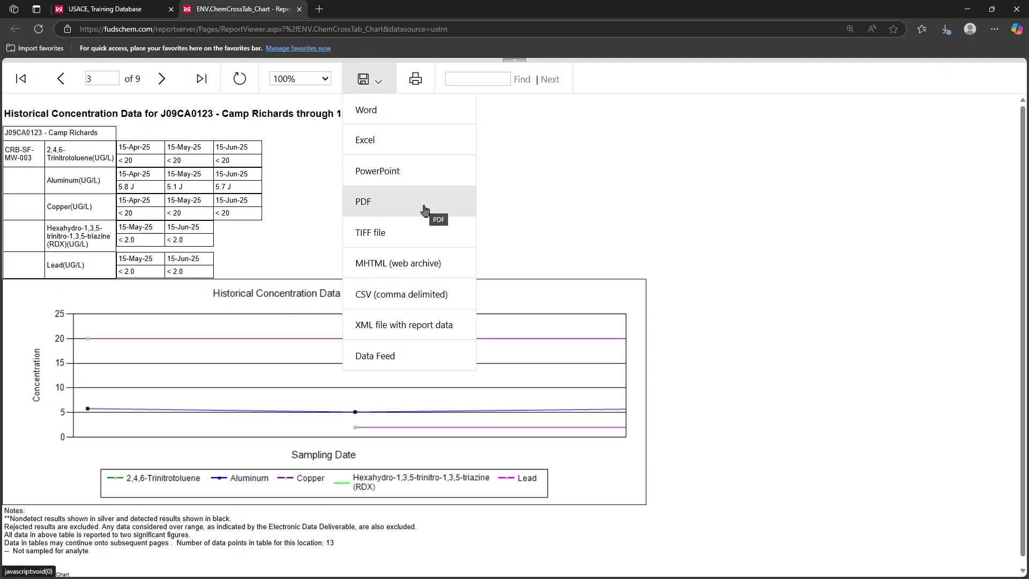
{"action": "left_click", "coordinate": [299, 9]}
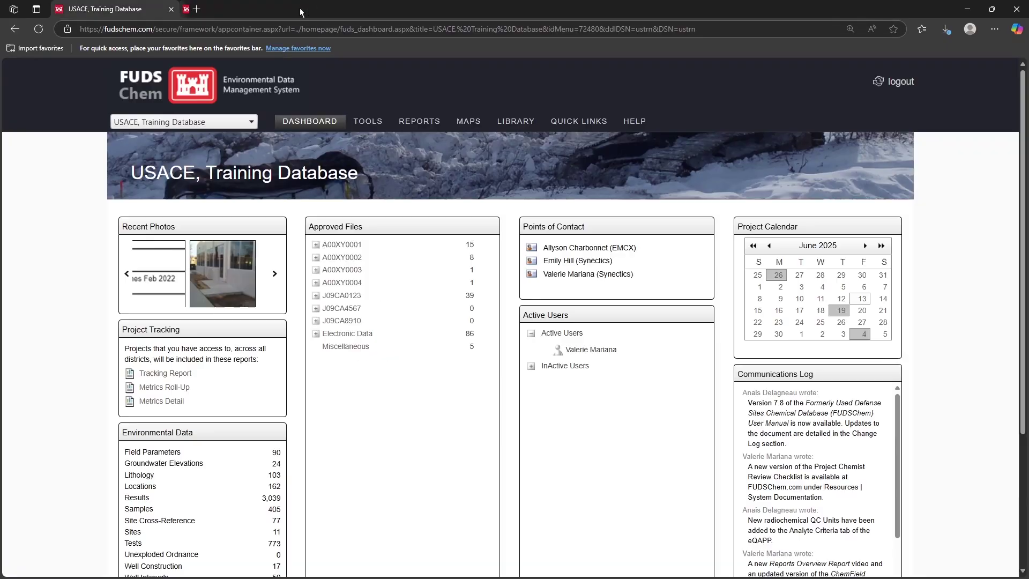
Step: Open the Maximum Detects/Prevalence Report from the chemistry reports and choose project J09CA0123-01, Camp Richards, LTM
{"action": "left_click", "coordinate": [419, 121]}
{"action": "mouse_move", "coordinate": [441, 230]}
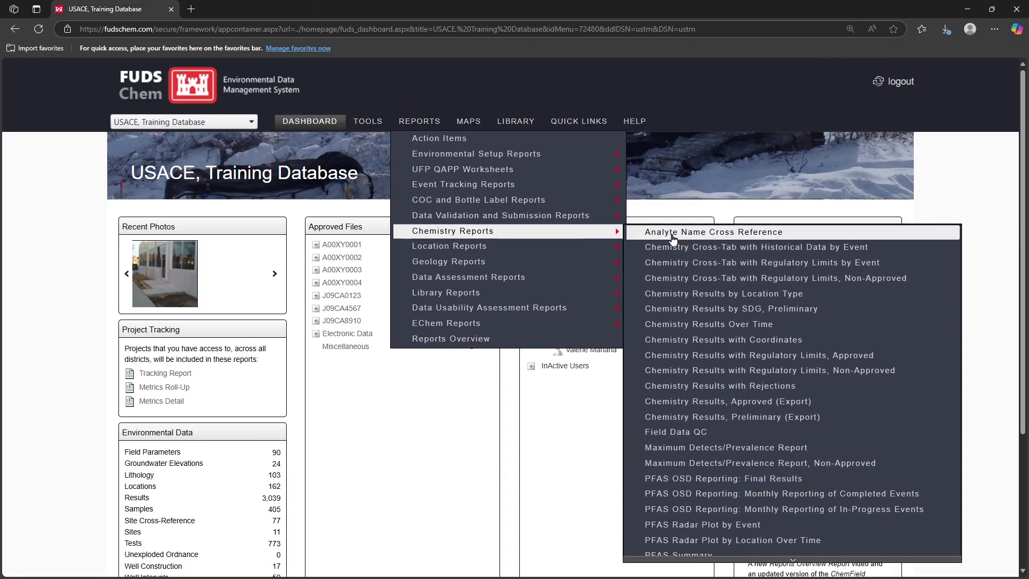
{"action": "left_click", "coordinate": [839, 448]}
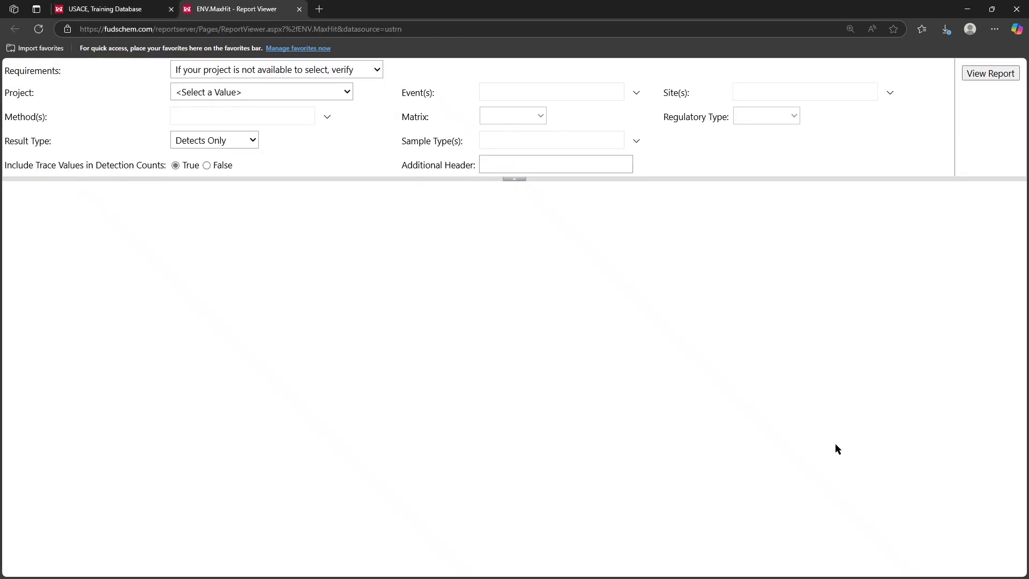
{"action": "left_click", "coordinate": [326, 95]}
{"action": "left_click", "coordinate": [326, 140]}
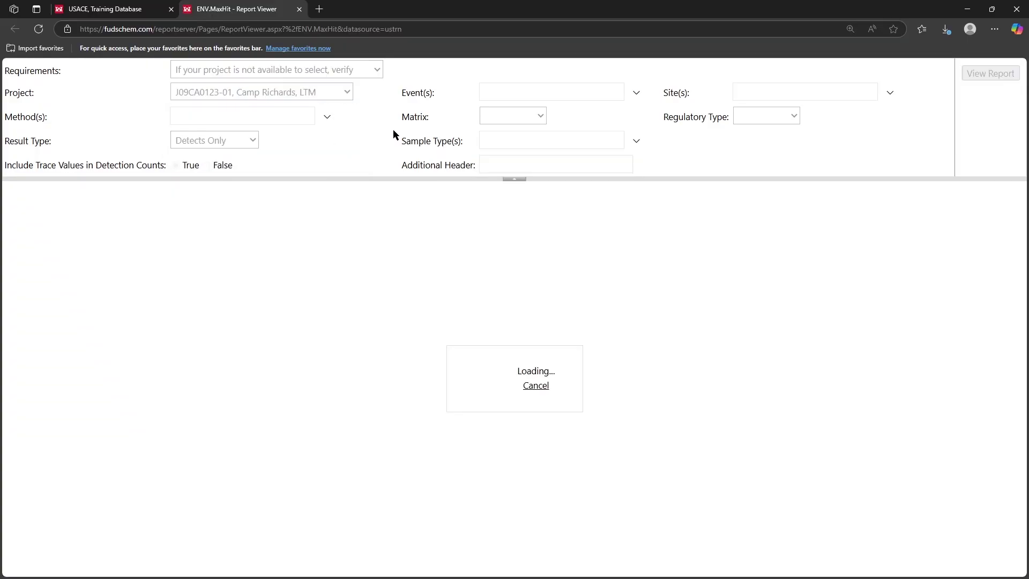
Step: Select the Start to Finish Video Series events and the site J09CA0123 - Camp Richards for the report
{"action": "left_click", "coordinate": [533, 89]}
{"action": "left_click", "coordinate": [535, 162]}
{"action": "left_click", "coordinate": [534, 187]}
{"action": "left_click", "coordinate": [516, 175]}
{"action": "left_click", "coordinate": [693, 153]}
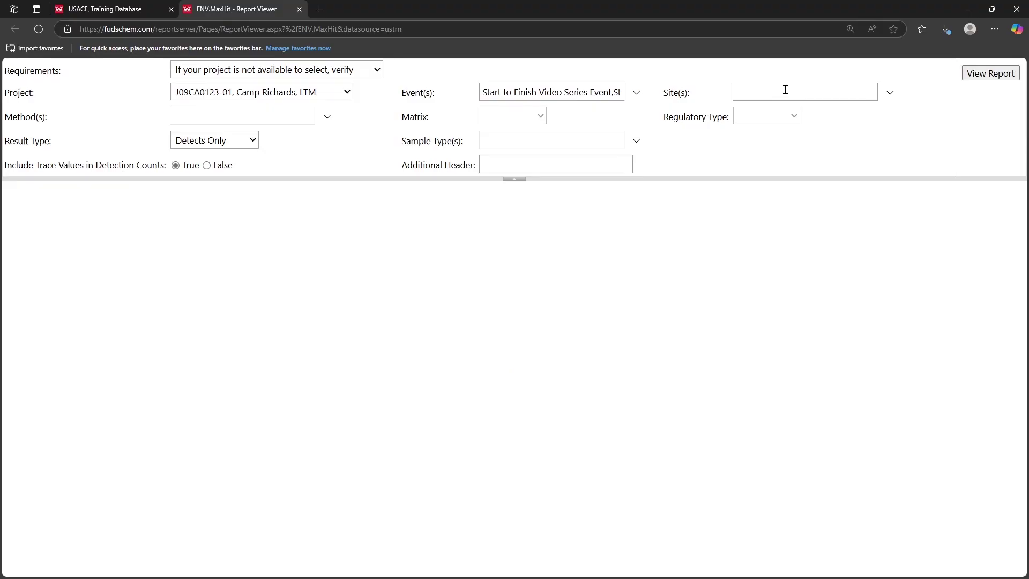
{"action": "left_click", "coordinate": [786, 90]}
{"action": "left_click", "coordinate": [777, 109]}
{"action": "left_click", "coordinate": [695, 127]}
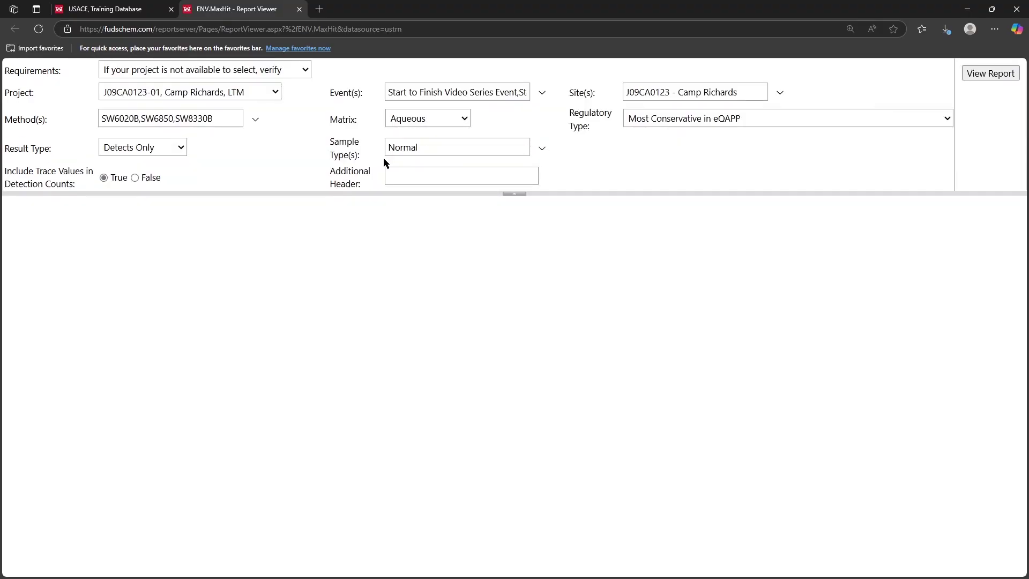
Step: Set the regulatory type to As Assigned in eQAPP, limit the methods to SW6850, and generate the report
{"action": "left_click", "coordinate": [729, 121]}
{"action": "left_click", "coordinate": [727, 152]}
{"action": "left_click", "coordinate": [256, 119]}
{"action": "left_click", "coordinate": [126, 135]}
{"action": "left_click", "coordinate": [136, 161]}
{"action": "left_click", "coordinate": [991, 75]}
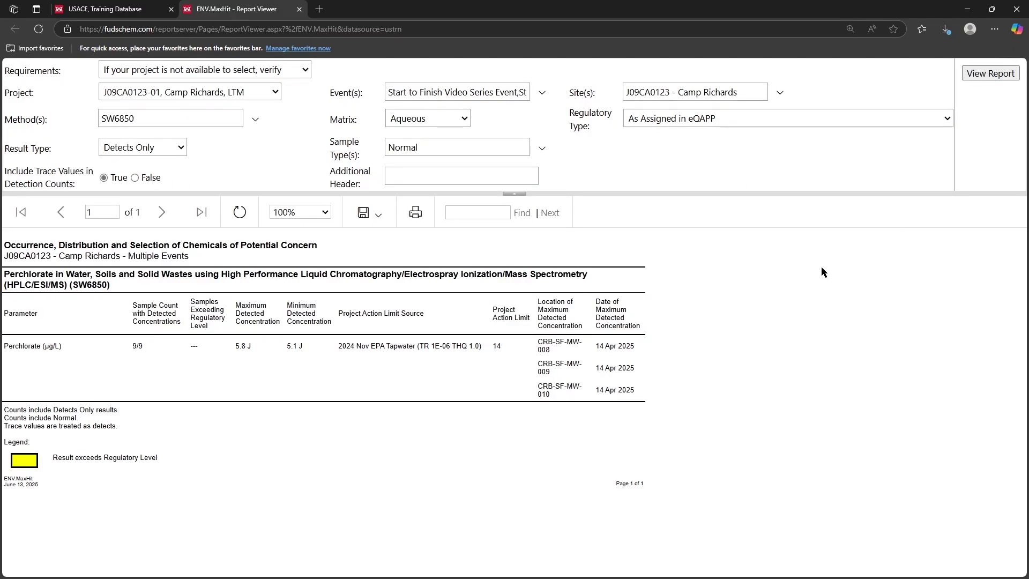
Step: Examine the perchlorate detections and project action limit at 150% scale, and close the report
{"action": "left_click", "coordinate": [303, 212]}
{"action": "left_click", "coordinate": [303, 294]}
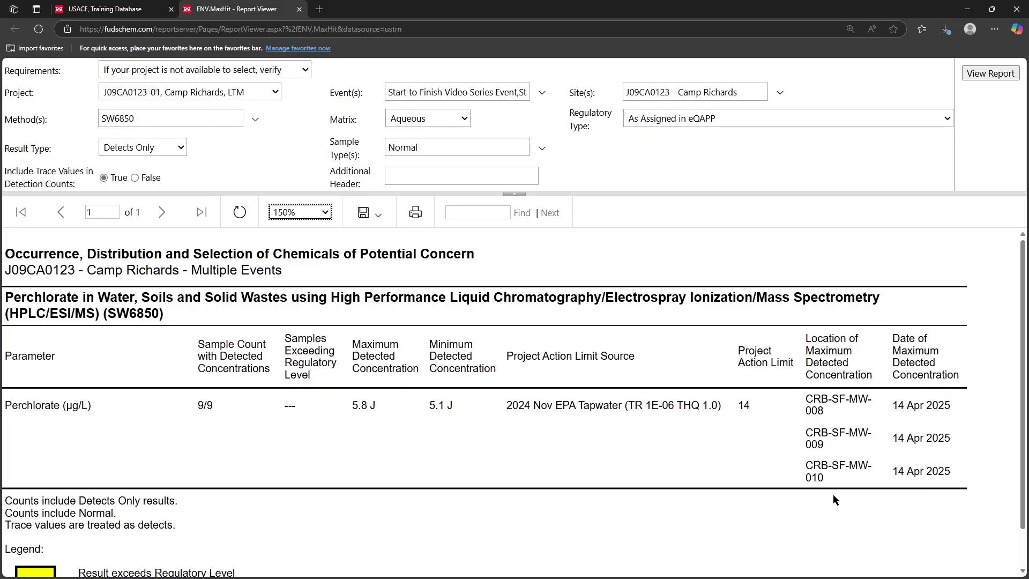
{"action": "left_click", "coordinate": [301, 8]}
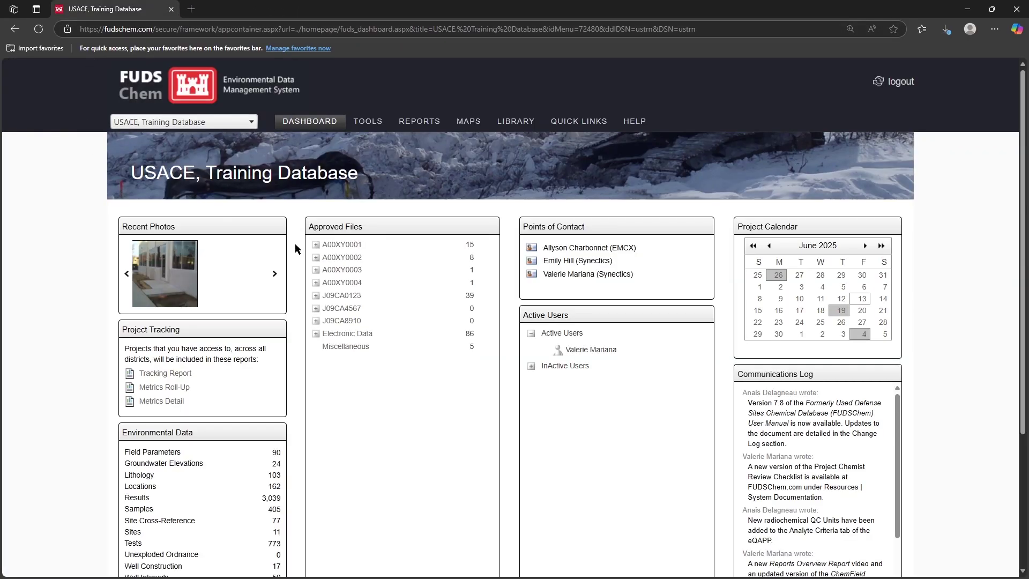
Step: Open the Groundwater Elevations Chart report from the geology reports and choose project J09CA0123-01, Camp Richards, LTM (4954)
{"action": "mouse_move", "coordinate": [420, 122]}
{"action": "mouse_move", "coordinate": [590, 261]}
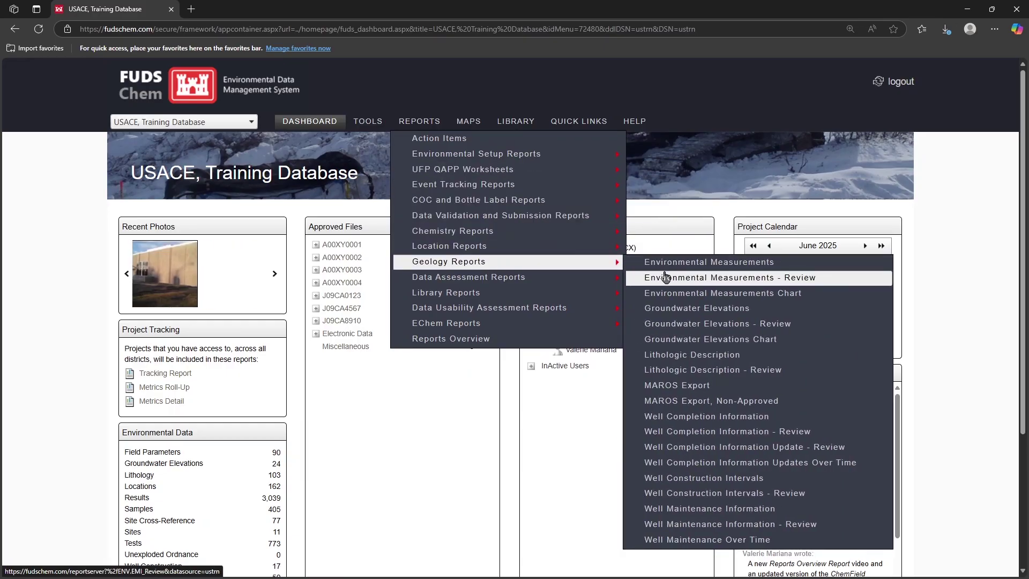
{"action": "left_click", "coordinate": [796, 341]}
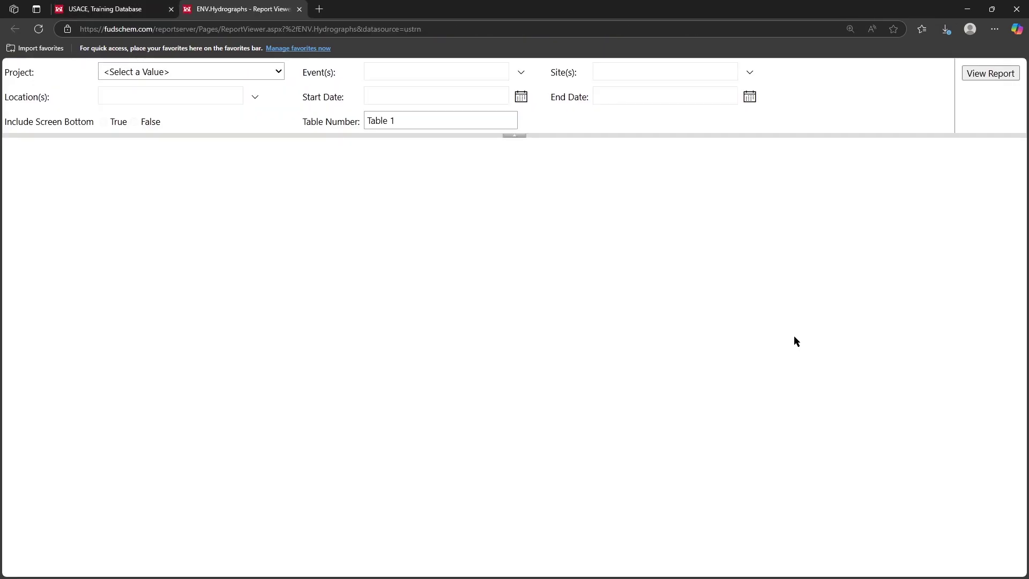
{"action": "left_click", "coordinate": [265, 76]}
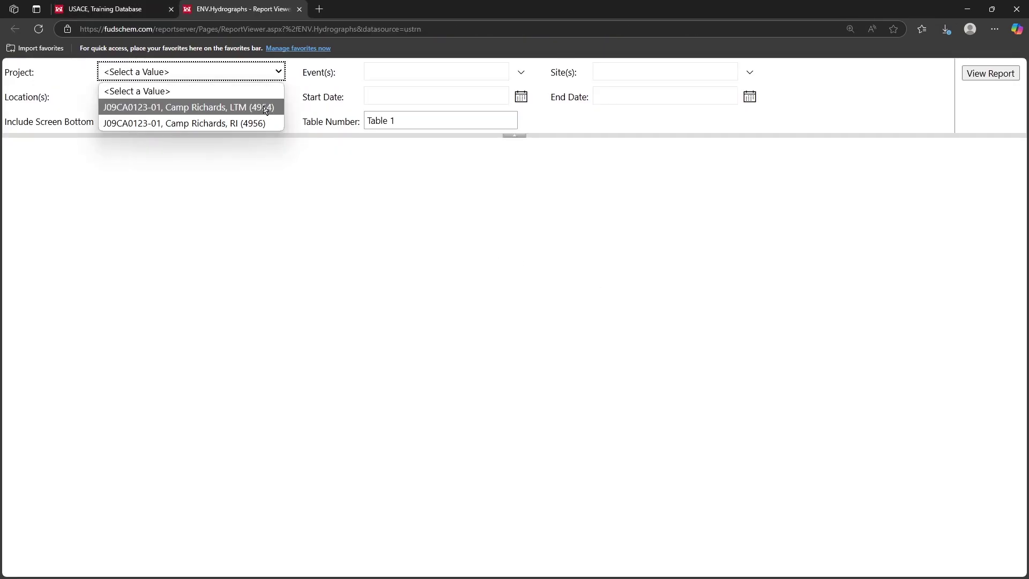
{"action": "left_click", "coordinate": [266, 107]}
Step: Select the three Start to Finish Video Series events and the site J09CA0123 - Camp Richards for the hydrographs
{"action": "left_click", "coordinate": [382, 71]}
{"action": "left_click", "coordinate": [402, 127]}
{"action": "left_click", "coordinate": [402, 140]}
{"action": "left_click", "coordinate": [402, 152]}
{"action": "left_click", "coordinate": [338, 134]}
{"action": "left_click", "coordinate": [613, 66]}
{"action": "left_click", "coordinate": [599, 85]}
{"action": "left_click", "coordinate": [561, 114]}
Step: Include all locations in the hydrograph report and generate it
{"action": "left_click", "coordinate": [176, 96]}
{"action": "left_click", "coordinate": [138, 111]}
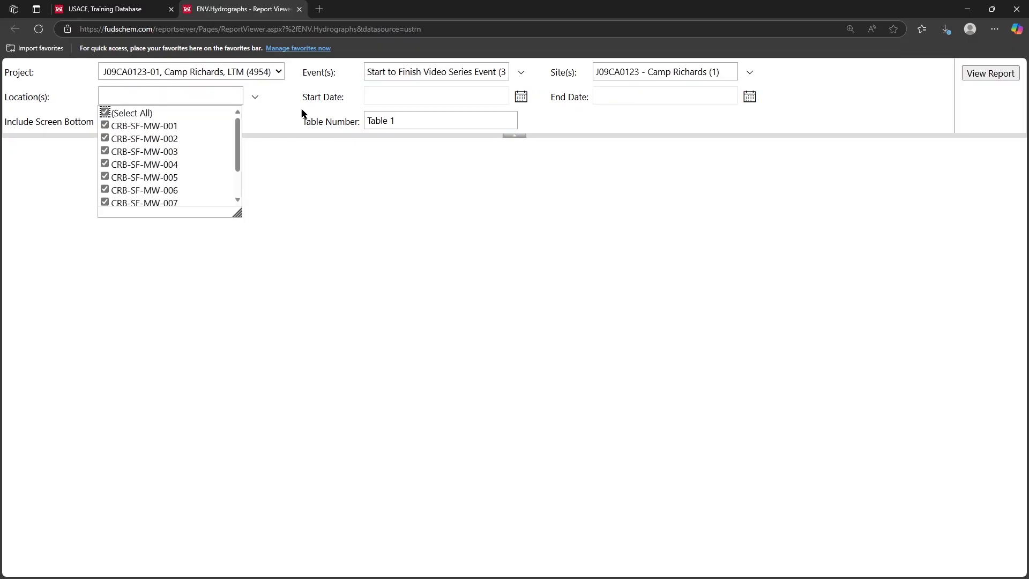
{"action": "left_click", "coordinate": [300, 114]}
{"action": "left_click", "coordinate": [973, 81]}
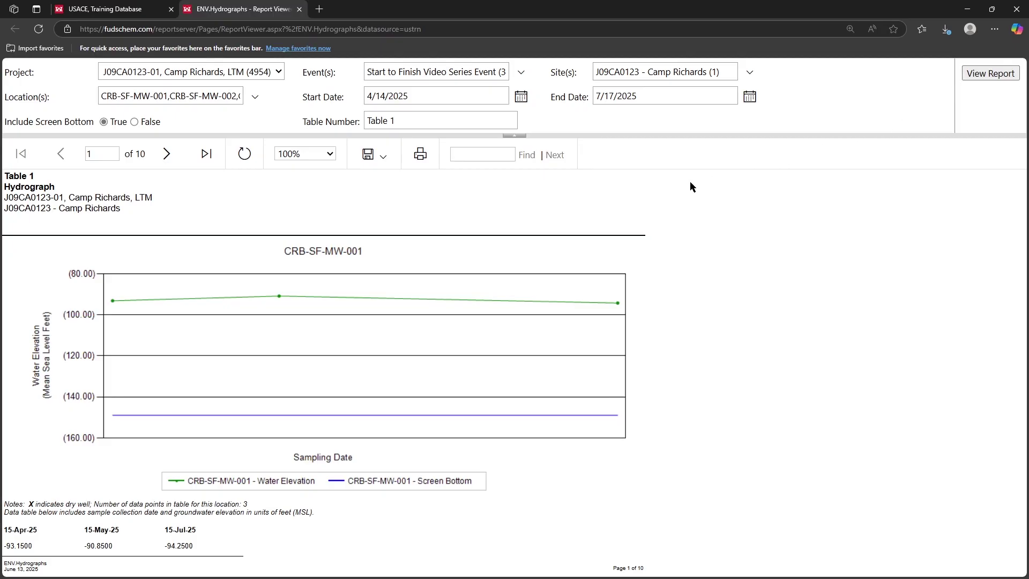
Step: Examine the hydrographs for wells CRB-SF-MW-001 through CRB-SF-MW-003 at 150% scale, and close the report
{"action": "left_click", "coordinate": [322, 154]}
{"action": "left_click", "coordinate": [304, 234]}
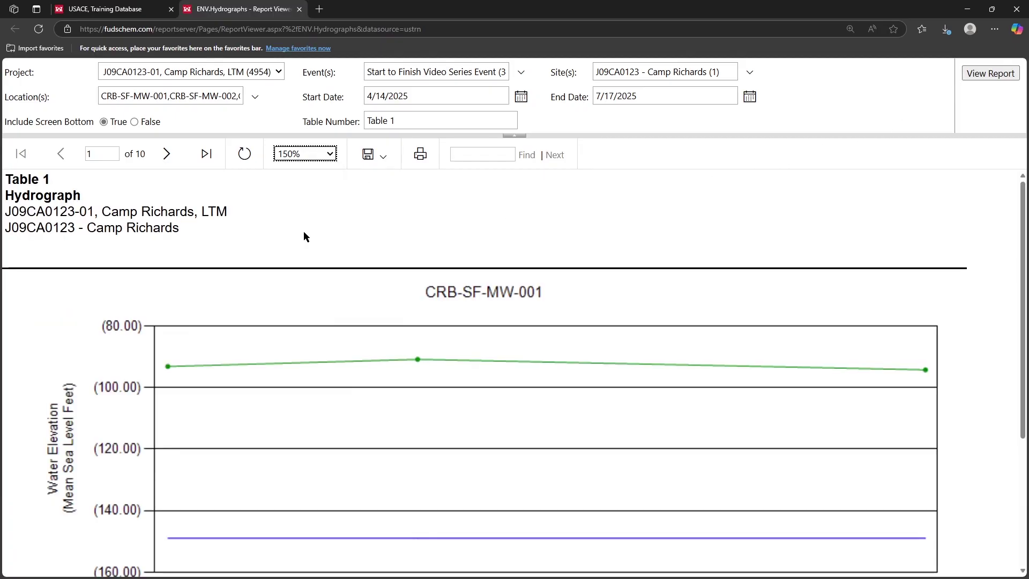
{"action": "scroll", "coordinate": [303, 230], "scroll_direction": "down", "scroll_amount": 2}
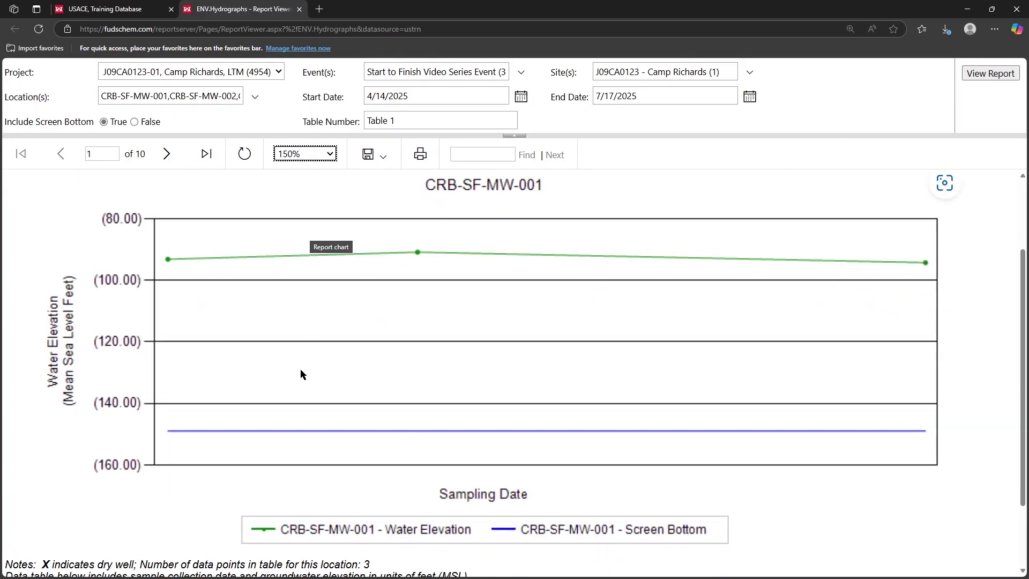
{"action": "left_click", "coordinate": [165, 160]}
{"action": "scroll", "coordinate": [385, 327], "scroll_direction": "down", "scroll_amount": 3}
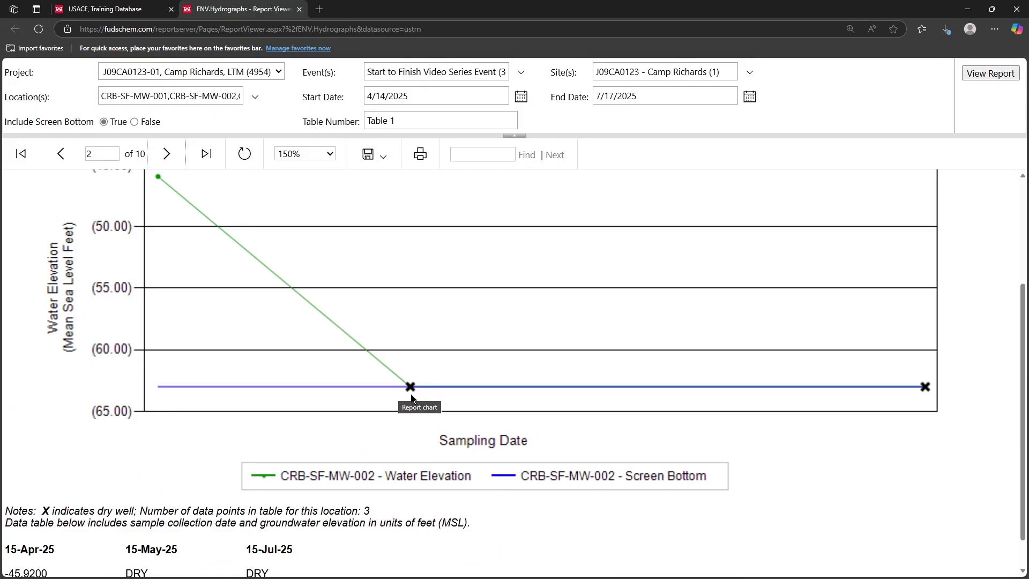
{"action": "left_click", "coordinate": [164, 159]}
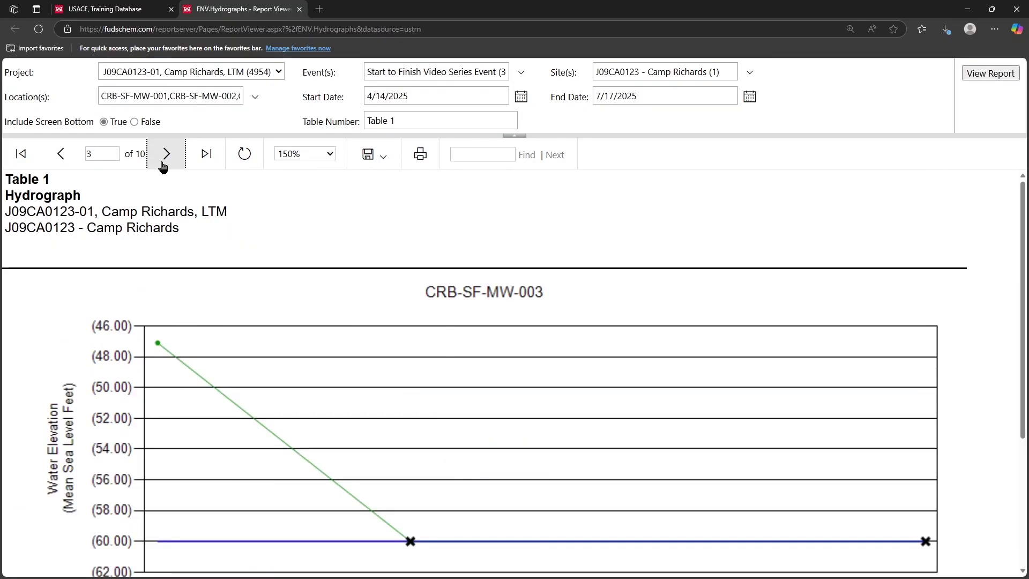
{"action": "left_click", "coordinate": [299, 9]}
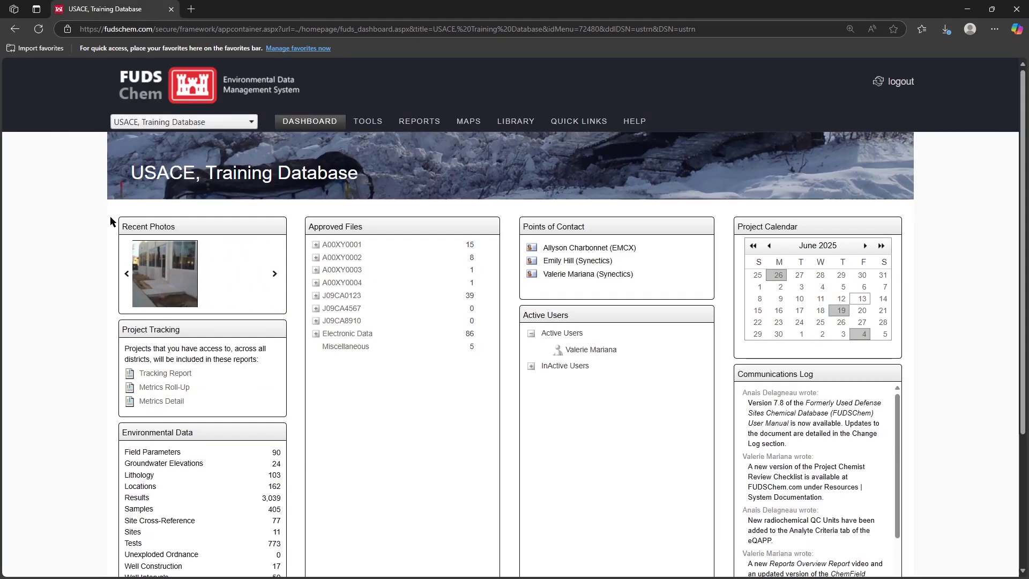
Step: Export the J09CA0123 - Camp Richards layer for Google Earth as a KML file and open the downloaded file
{"action": "mouse_move", "coordinate": [477, 126]}
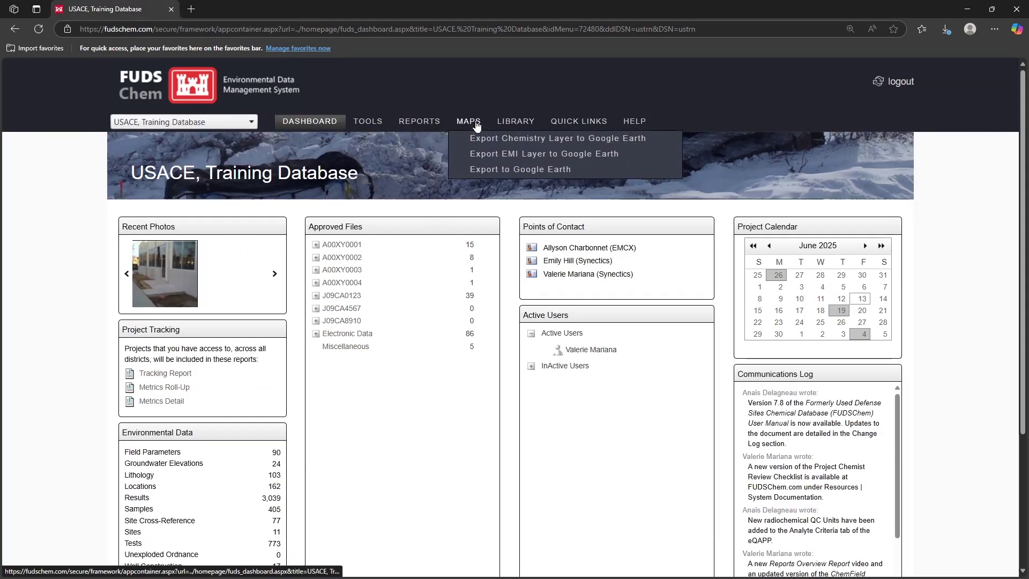
{"action": "left_click", "coordinate": [604, 174]}
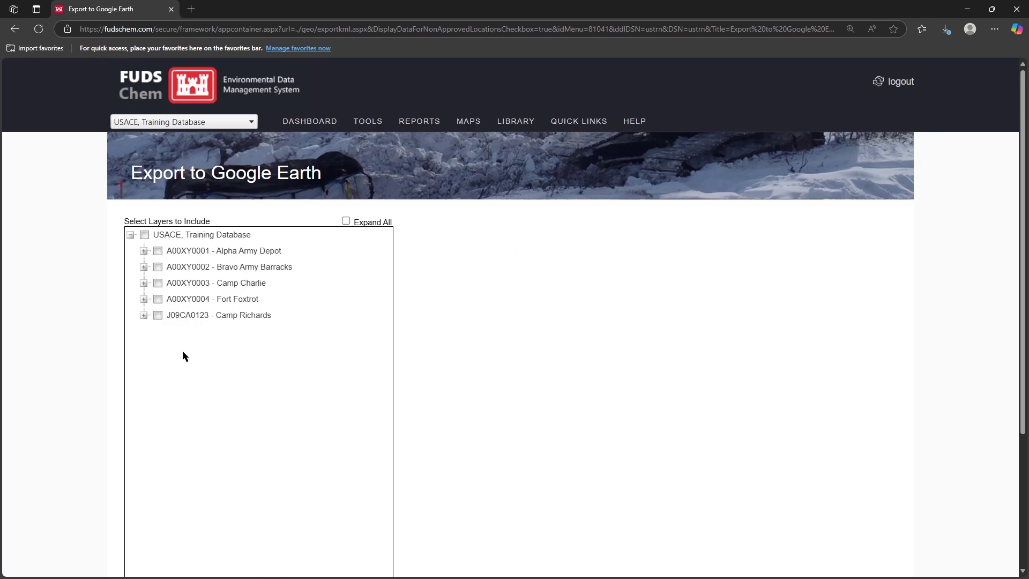
{"action": "left_click", "coordinate": [156, 316]}
{"action": "scroll", "coordinate": [343, 311], "scroll_direction": "down", "scroll_amount": 3}
{"action": "left_click", "coordinate": [177, 510]}
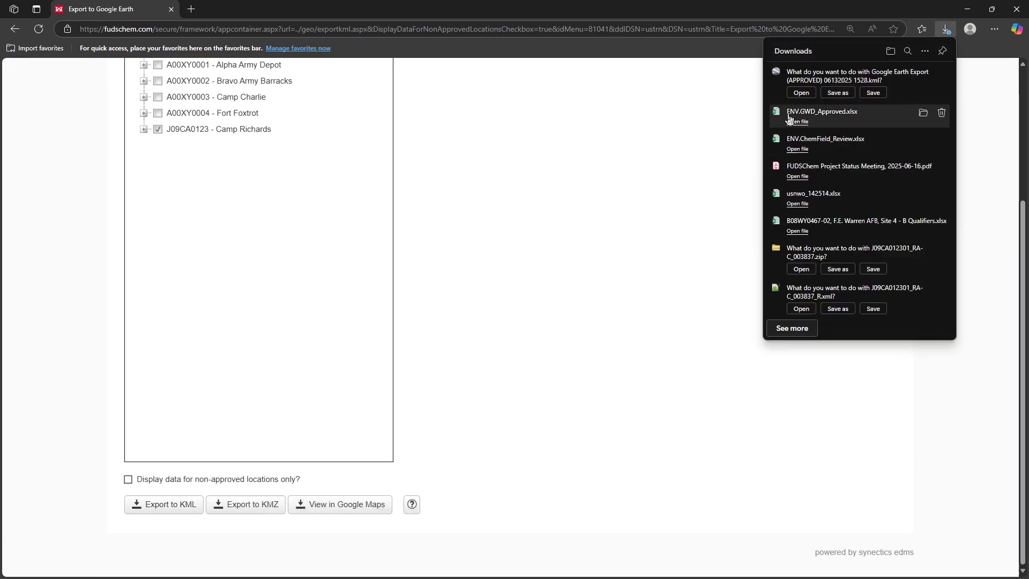
{"action": "left_click", "coordinate": [801, 93]}
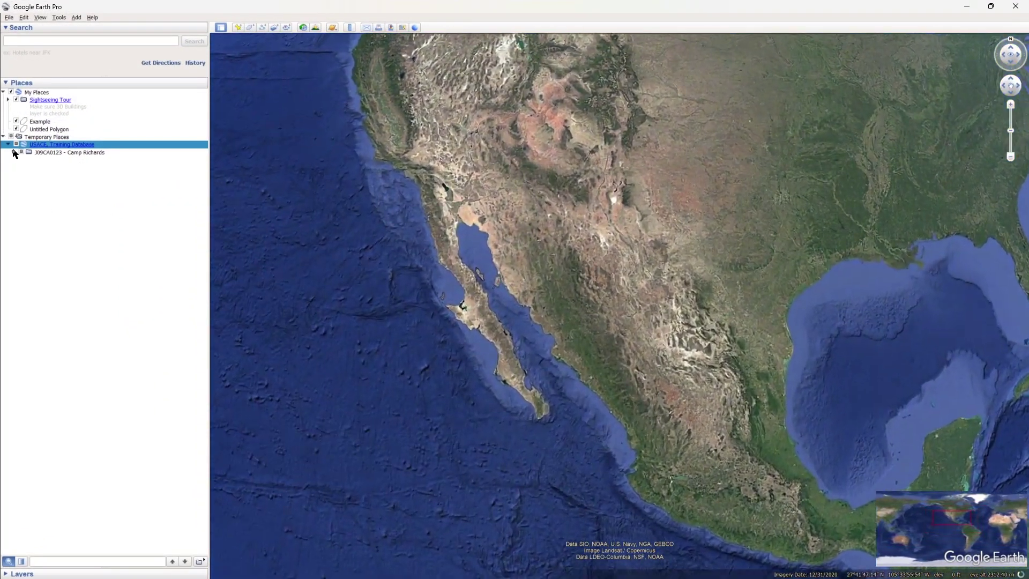
Step: Expand the Camp Richards monitoring wells in Google Earth Pro and fly to CRB-SF-MW-003 to show its location details
{"action": "left_click", "coordinate": [13, 152]}
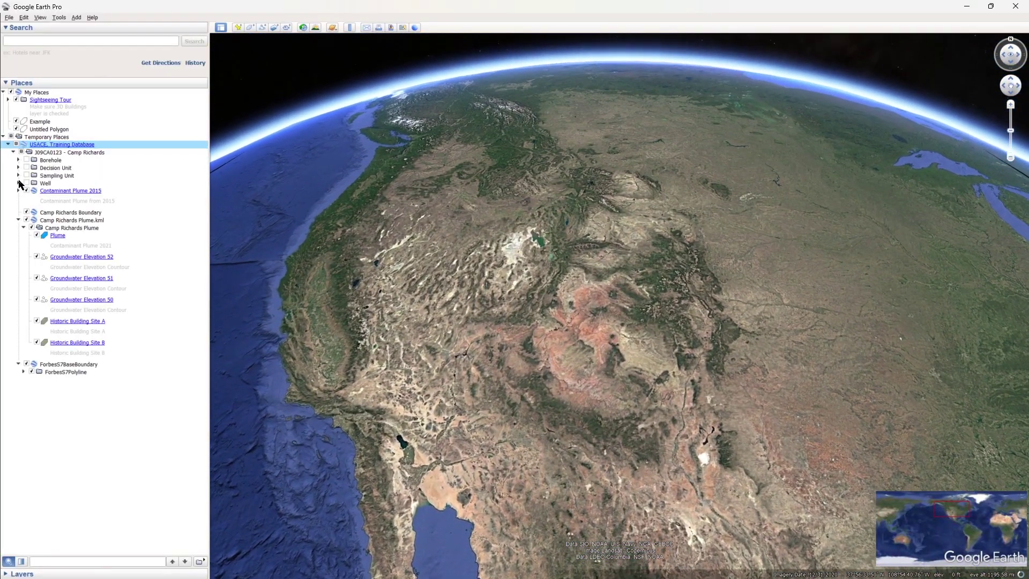
{"action": "left_click", "coordinate": [18, 183]}
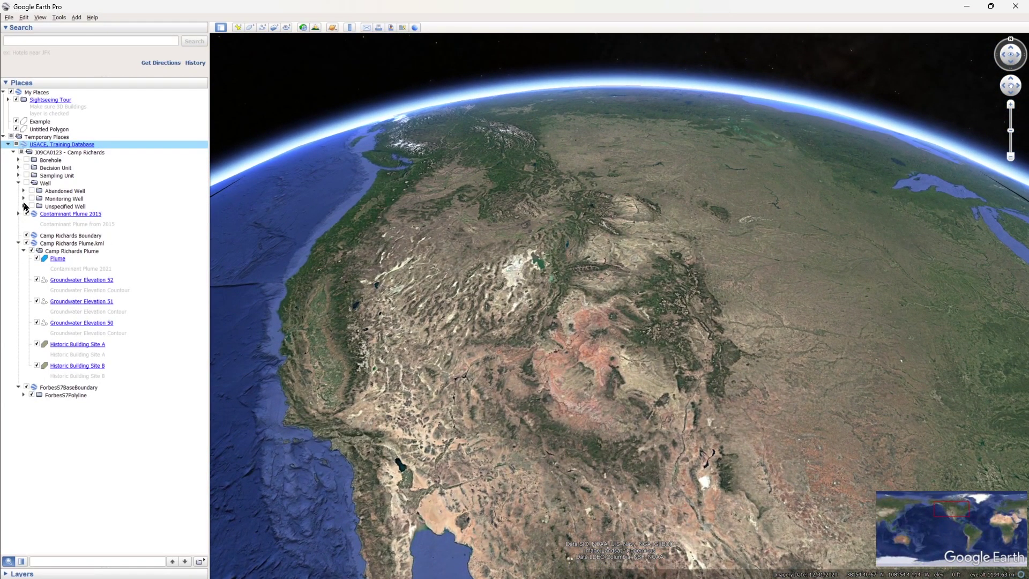
{"action": "left_click", "coordinate": [23, 198]}
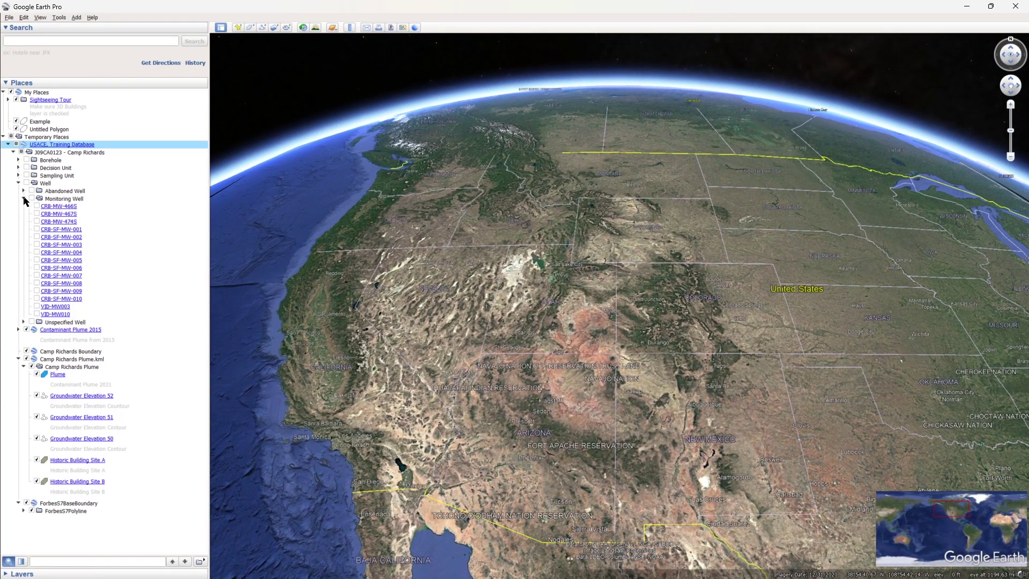
{"action": "double_click", "coordinate": [83, 245]}
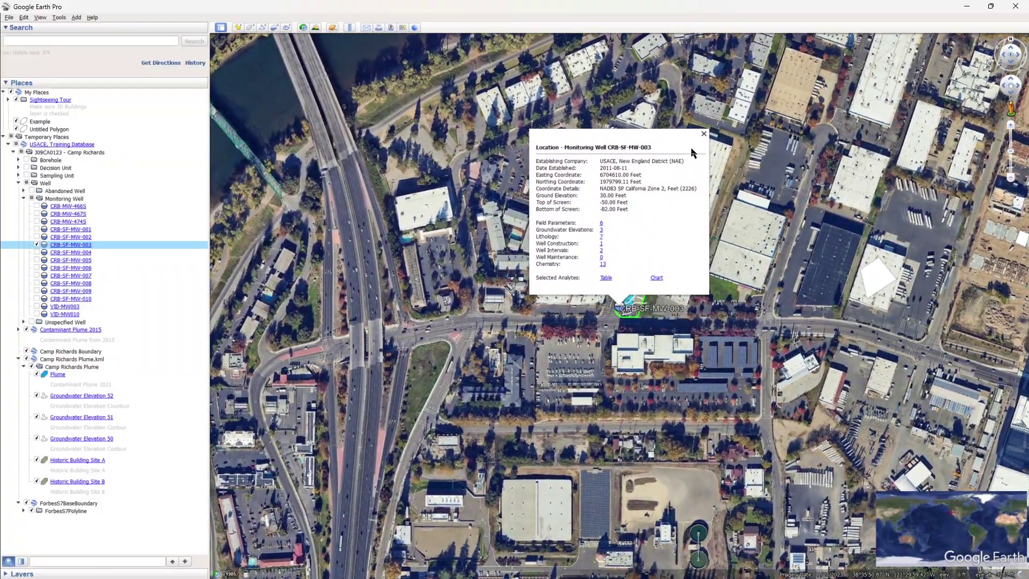
Step: Display wells CRB-SF-MW-001, CRB-SF-MW-002 and CRB-SF-MW-004 on the map, and close the CRB-SF-MW-003 details to view the plume area
{"action": "left_click", "coordinate": [37, 229]}
{"action": "left_click", "coordinate": [37, 237]}
{"action": "left_click", "coordinate": [37, 252]}
{"action": "left_click", "coordinate": [38, 260]}
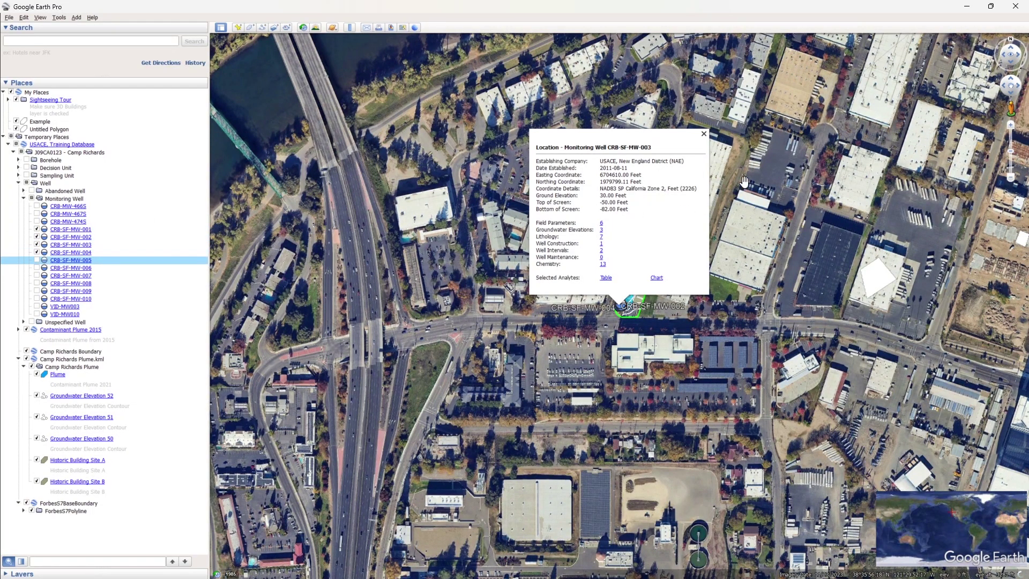
{"action": "left_click", "coordinate": [682, 296]}
{"action": "scroll", "coordinate": [682, 295], "scroll_direction": "down", "scroll_amount": 5}
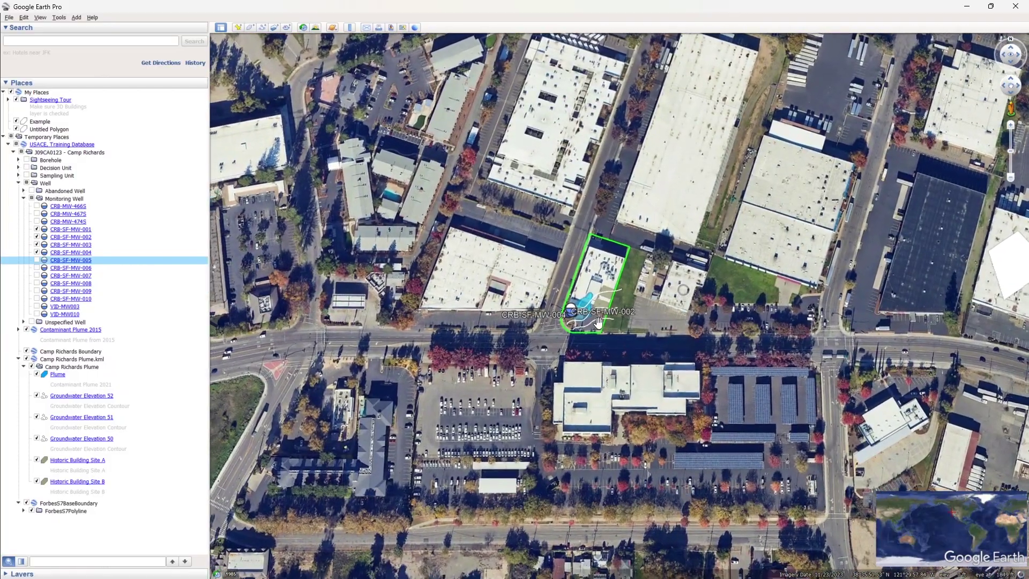
{"action": "scroll", "coordinate": [588, 294], "scroll_direction": "down", "scroll_amount": 3}
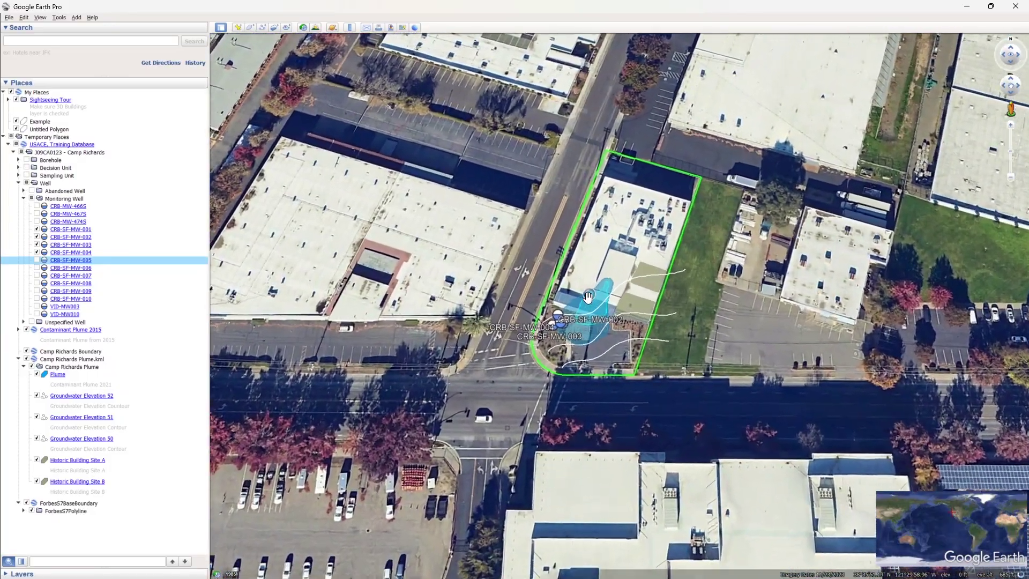